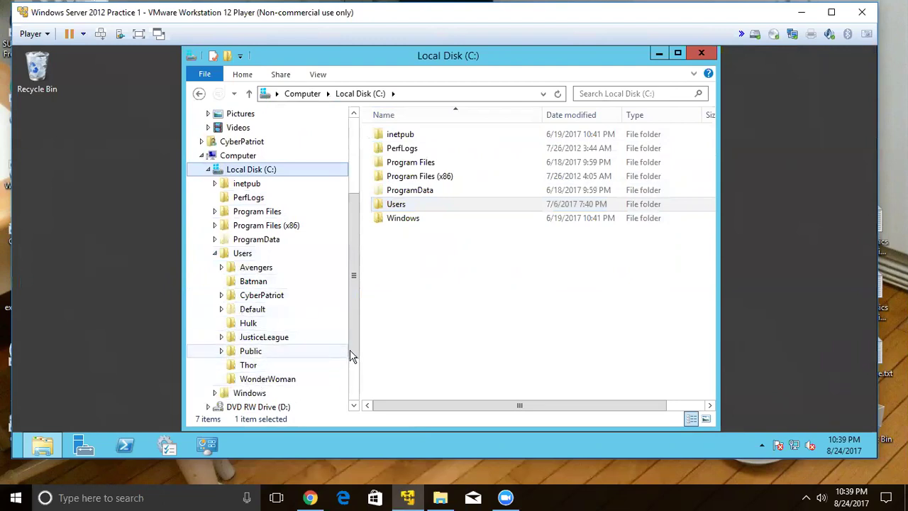
Review the security permissions of the Avengers folder in C:\Users and close its properties without changes
double_click(402, 204)
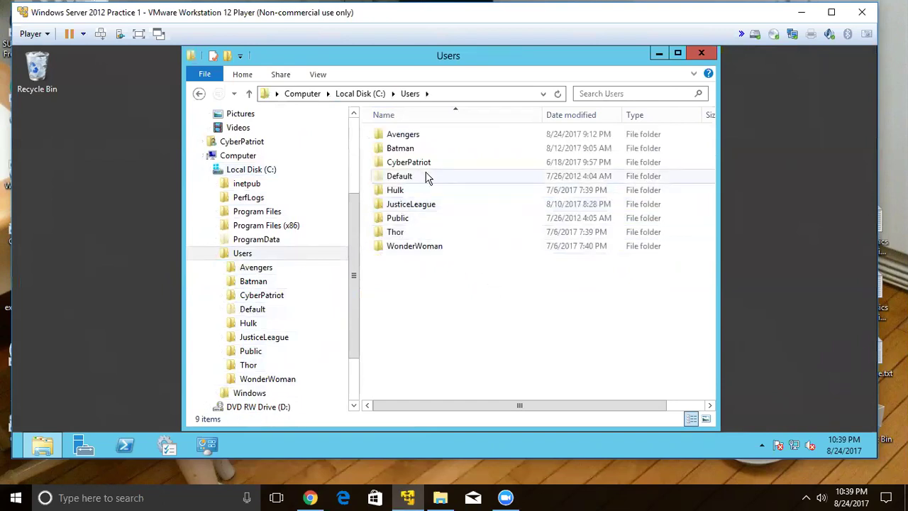
right_click(407, 139)
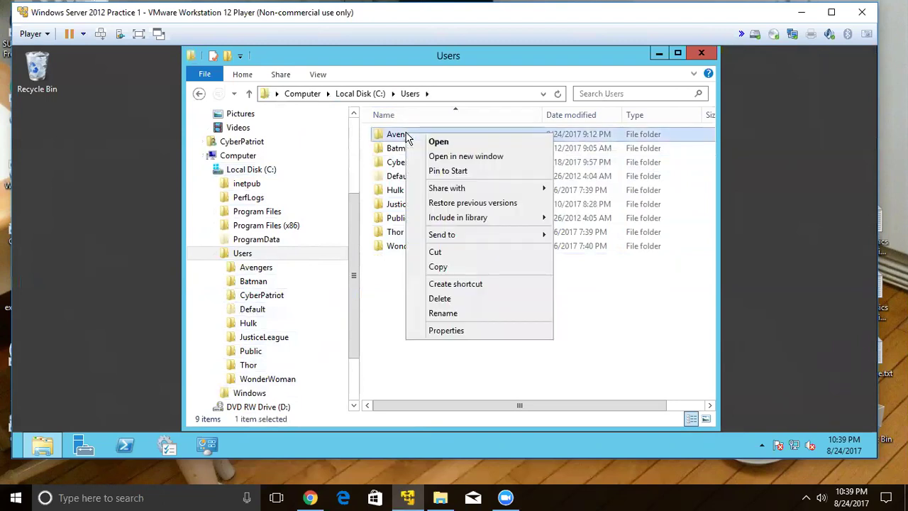
click(459, 333)
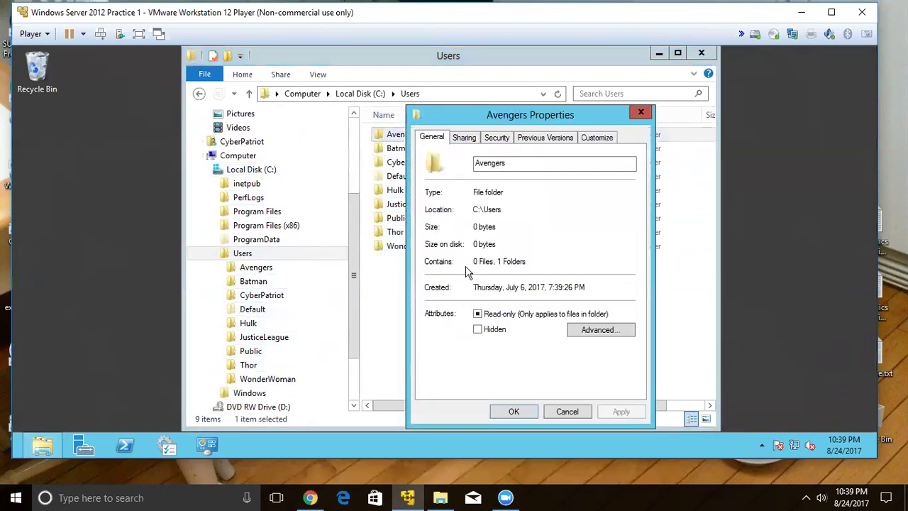
click(496, 138)
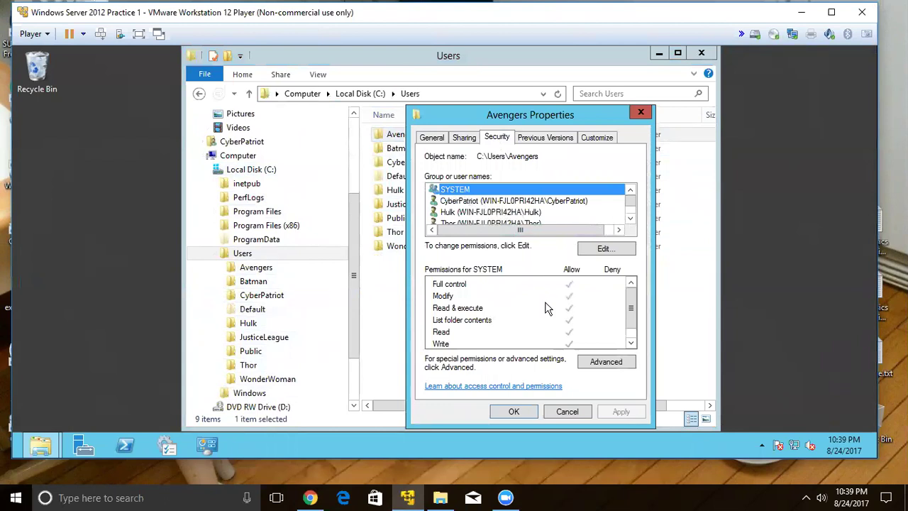
click(570, 411)
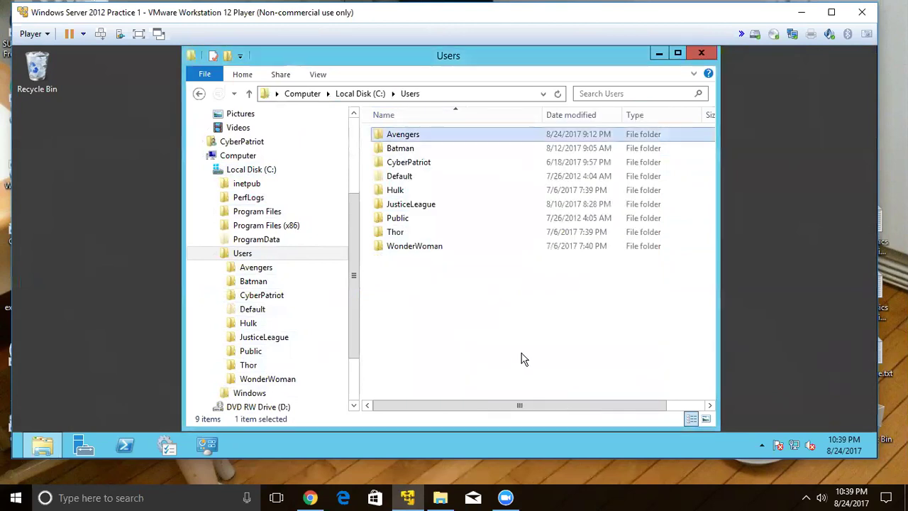
Inspect the security permissions and advanced permission entries of the Infinity War subfolder inside Avengers
double_click(400, 137)
click(406, 140)
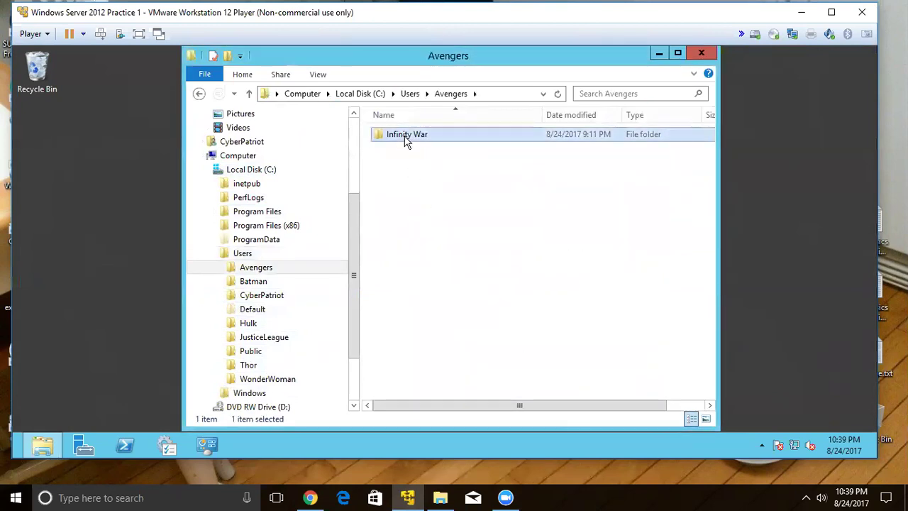
right_click(405, 141)
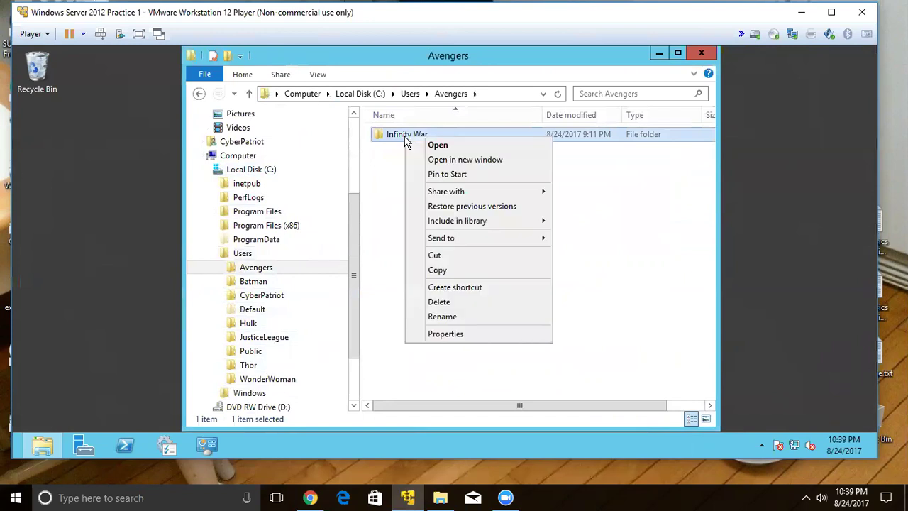
click(447, 334)
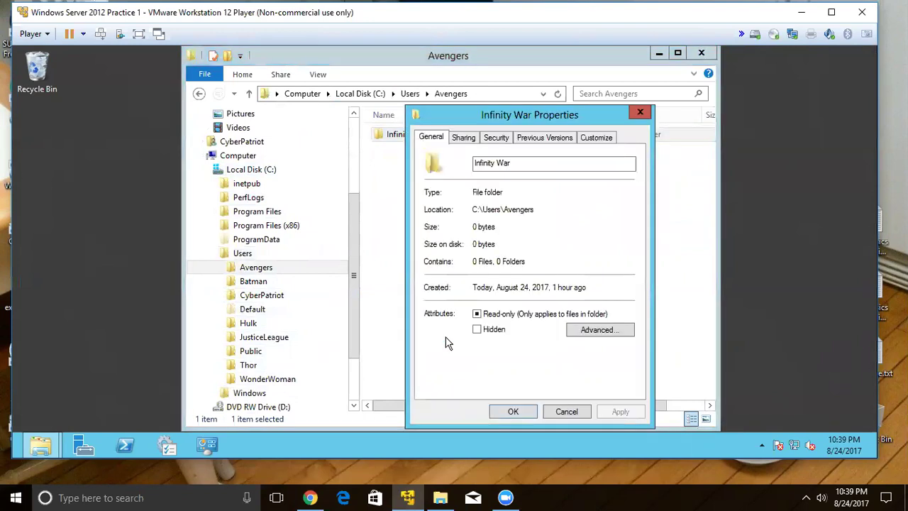
click(497, 139)
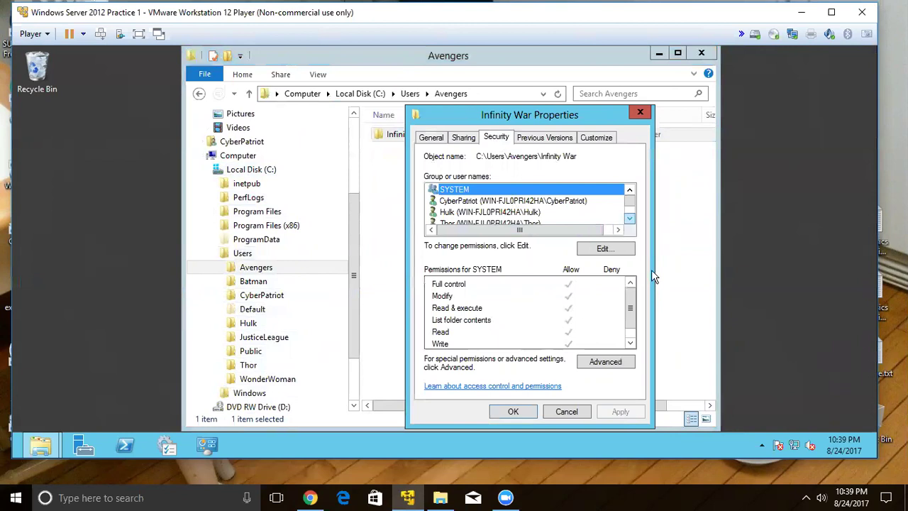
click(612, 361)
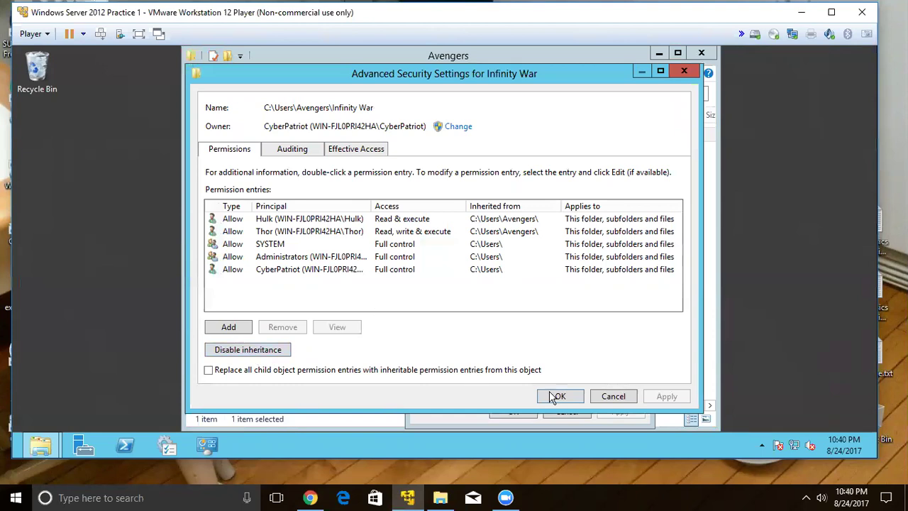
click(605, 397)
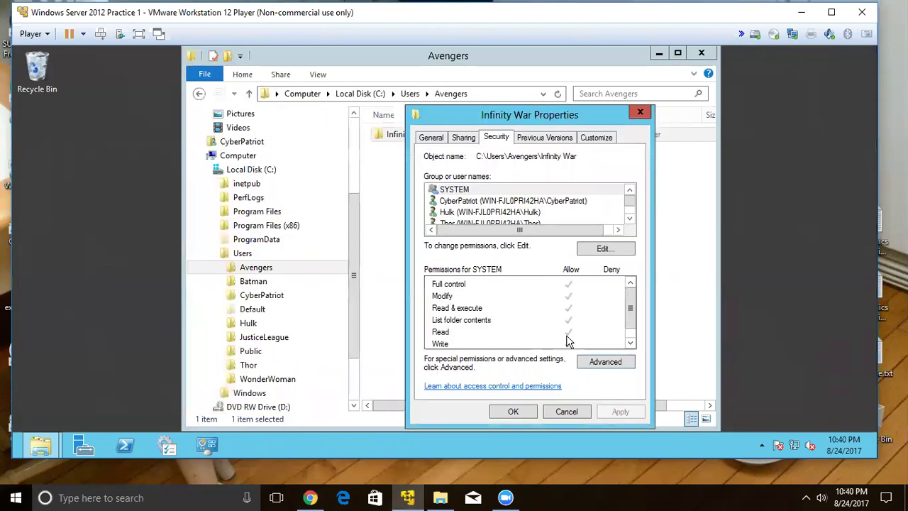
click(513, 412)
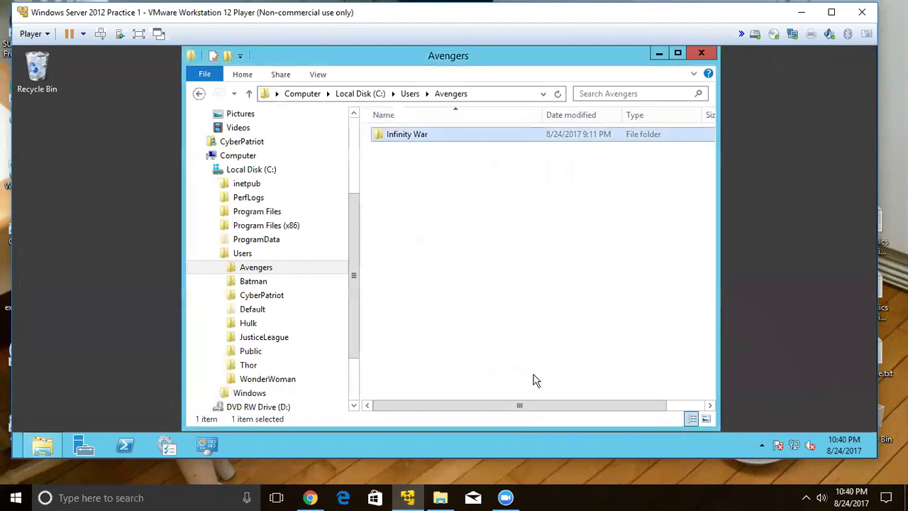
Look at the subfolders inside the JusticeLeague folder in C:\Users and return to Users
click(410, 95)
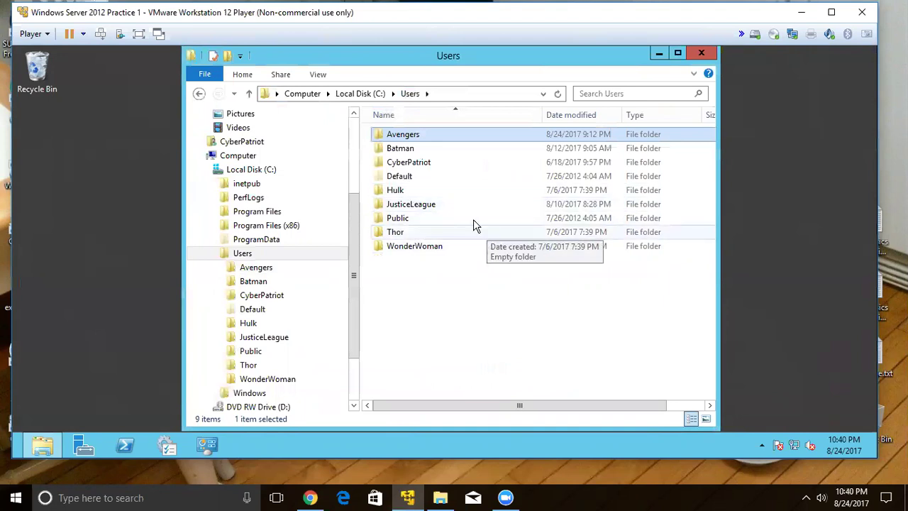
double_click(406, 202)
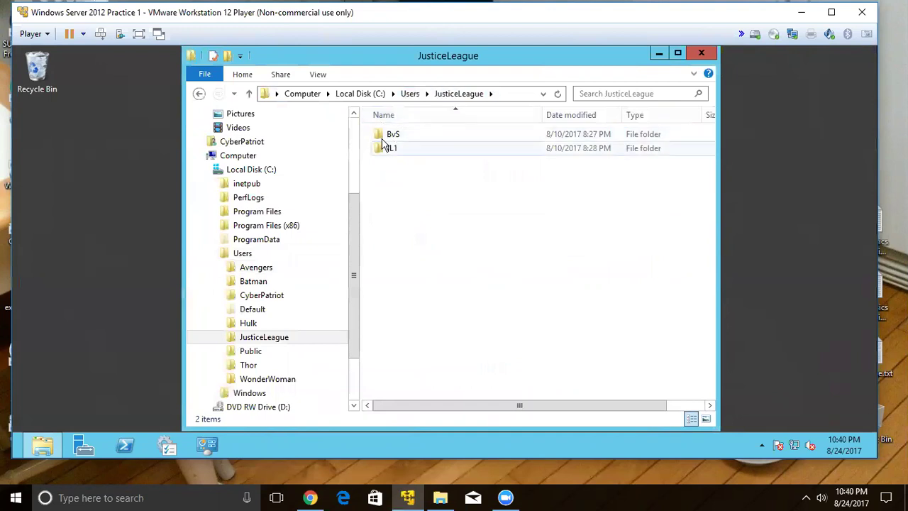
click(199, 93)
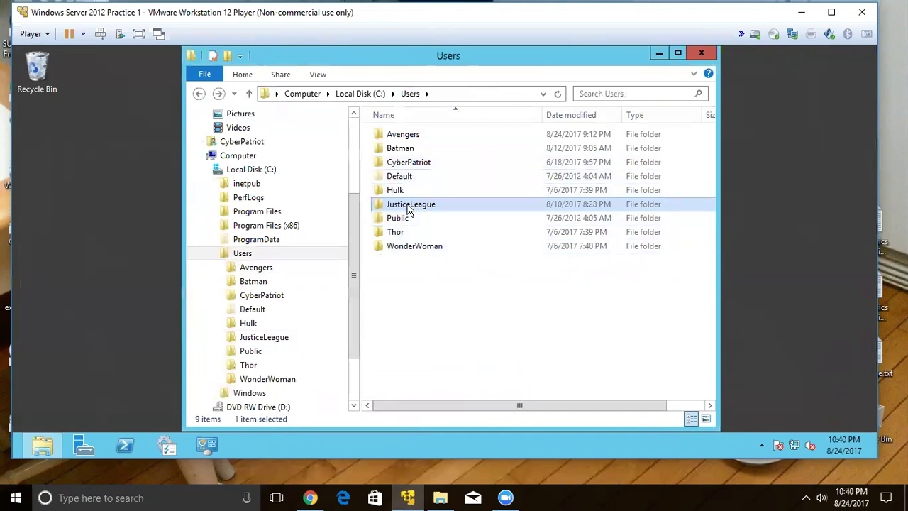
Add the WonderWoman account to the JusticeLeague folder's security permission list, verifying the name first
right_click(409, 208)
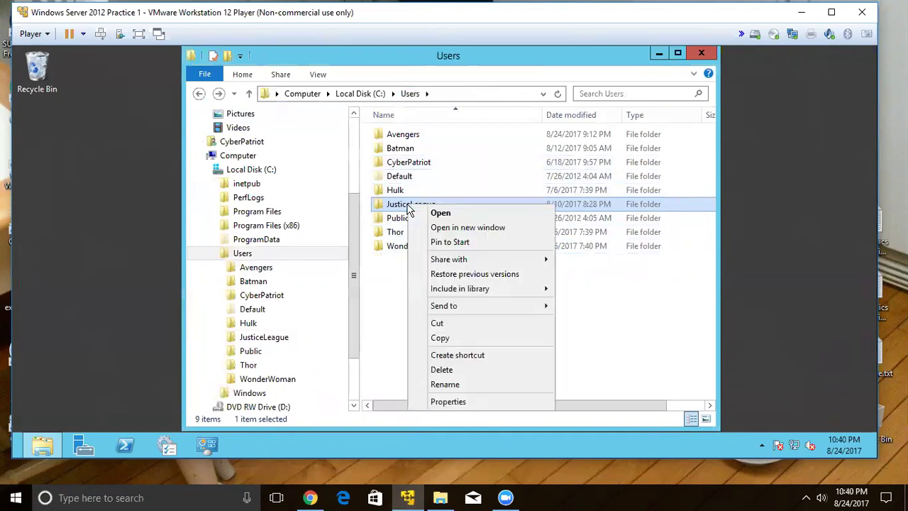
click(453, 402)
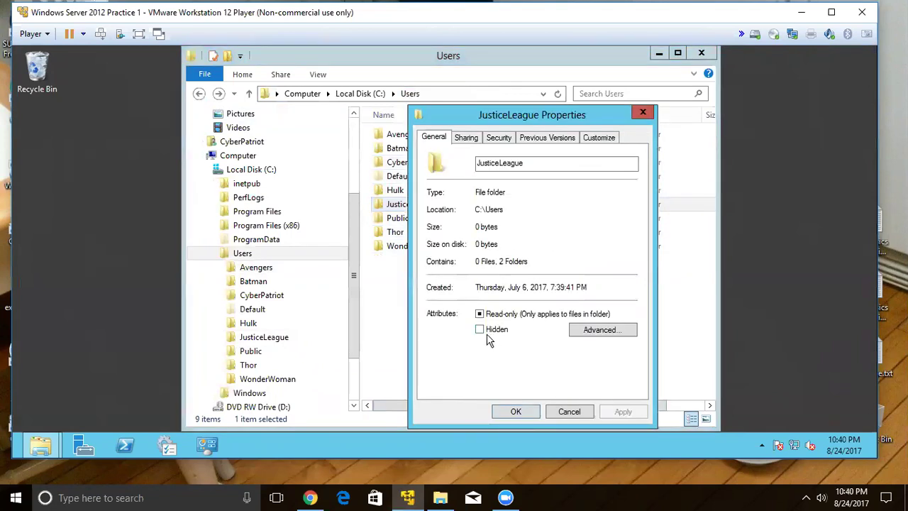
click(497, 138)
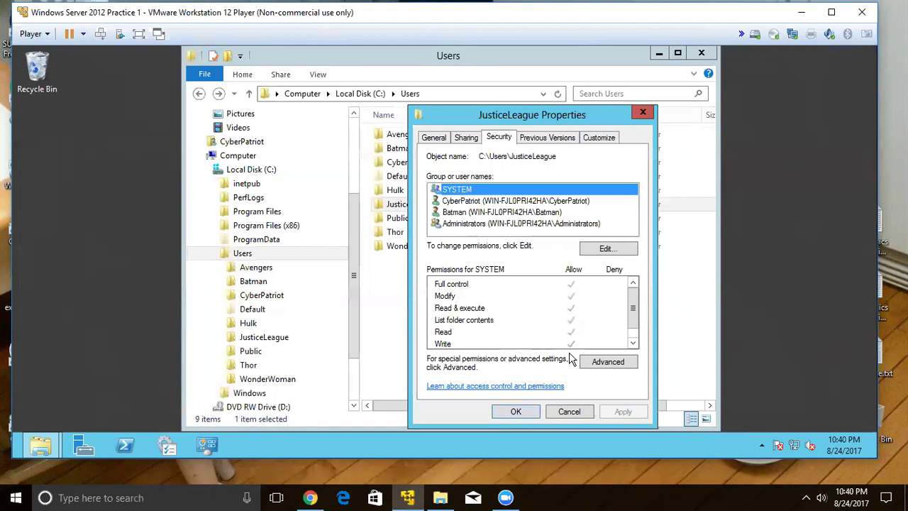
click(604, 251)
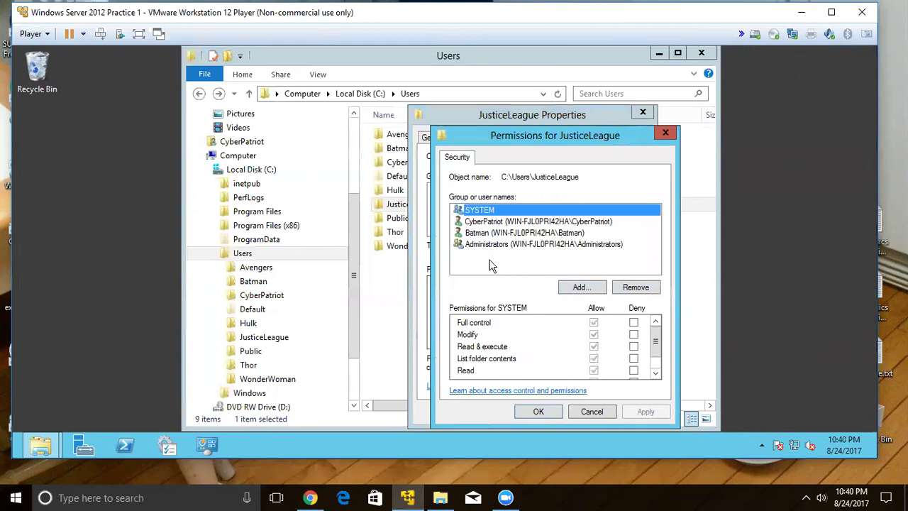
click(581, 288)
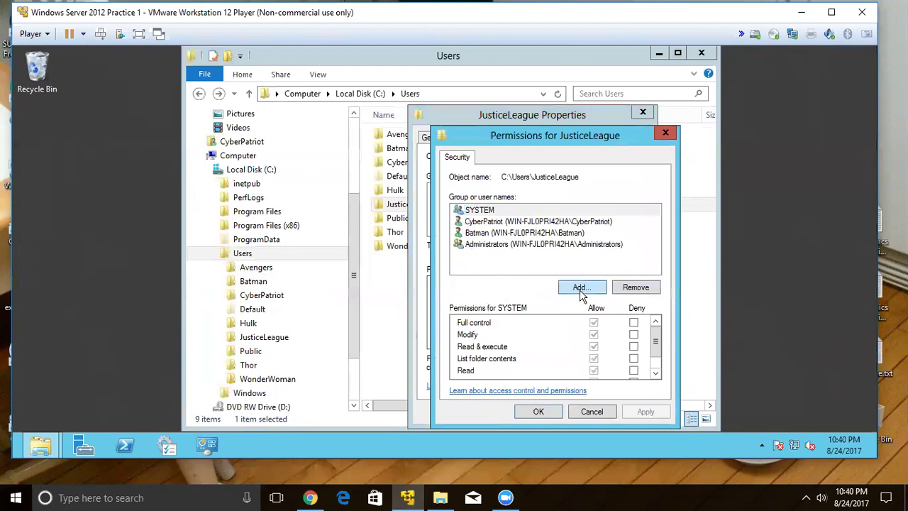
text(wonderwoman)
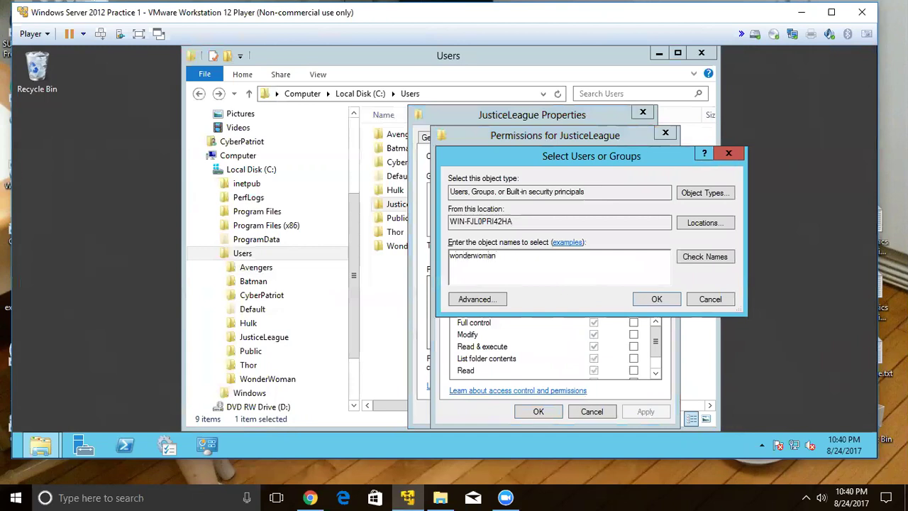
click(716, 260)
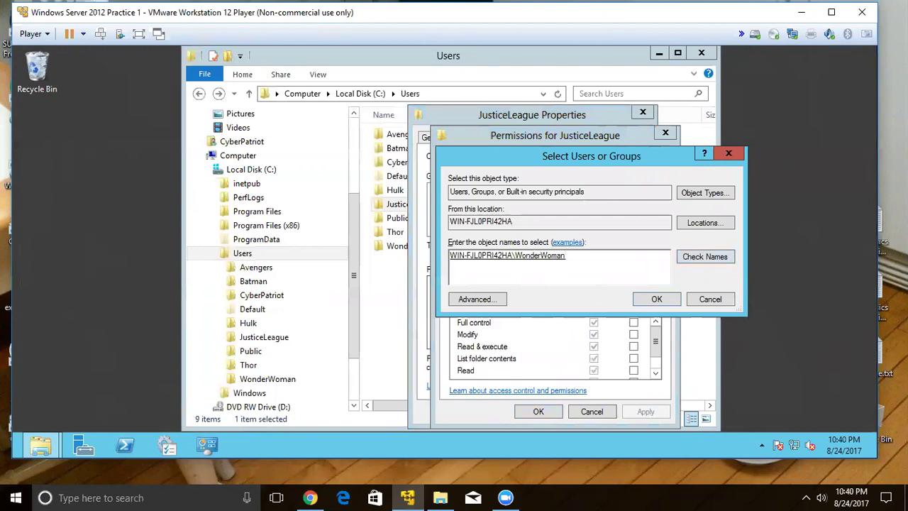
click(652, 302)
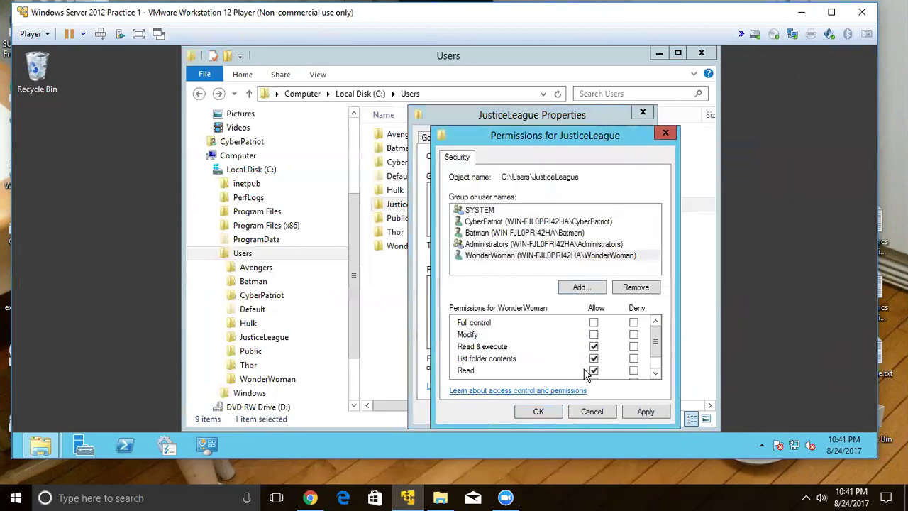
Allow WonderWoman the Write permission on the JusticeLeague folder and apply the permission changes
scroll(656, 370, down, 1)
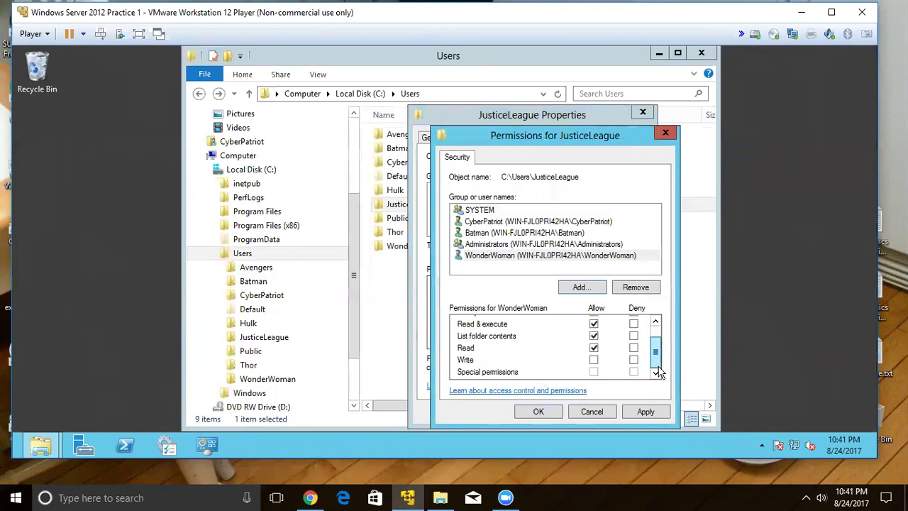
click(594, 360)
click(538, 413)
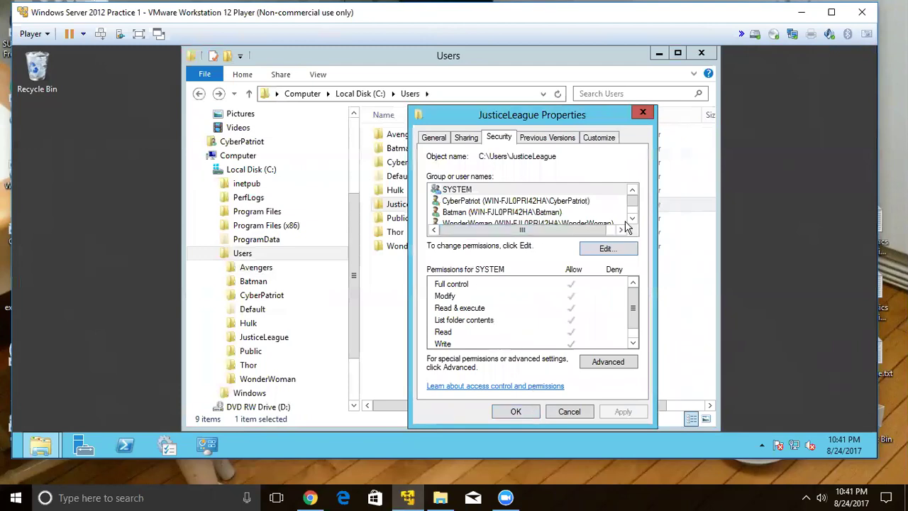
Check WonderWoman's permissions in the JusticeLeague folder's security properties and close them
scroll(627, 226, down, 1)
click(509, 201)
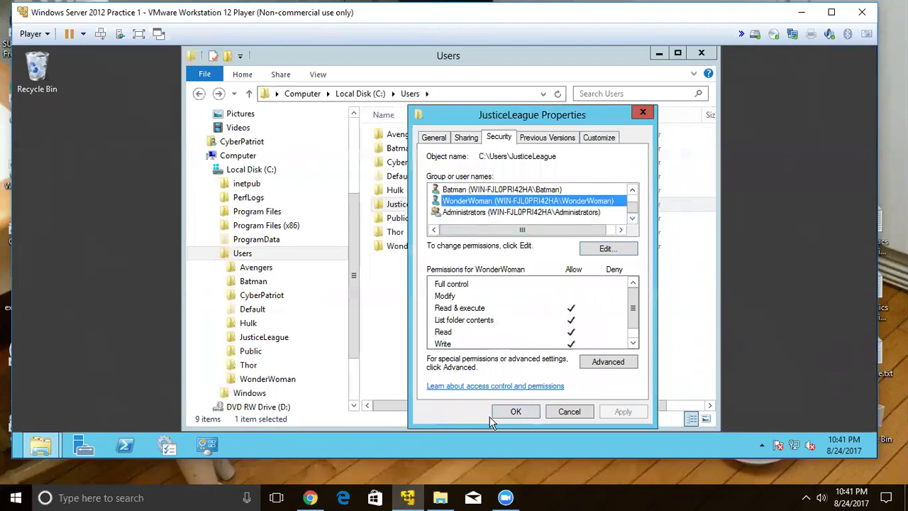
click(515, 413)
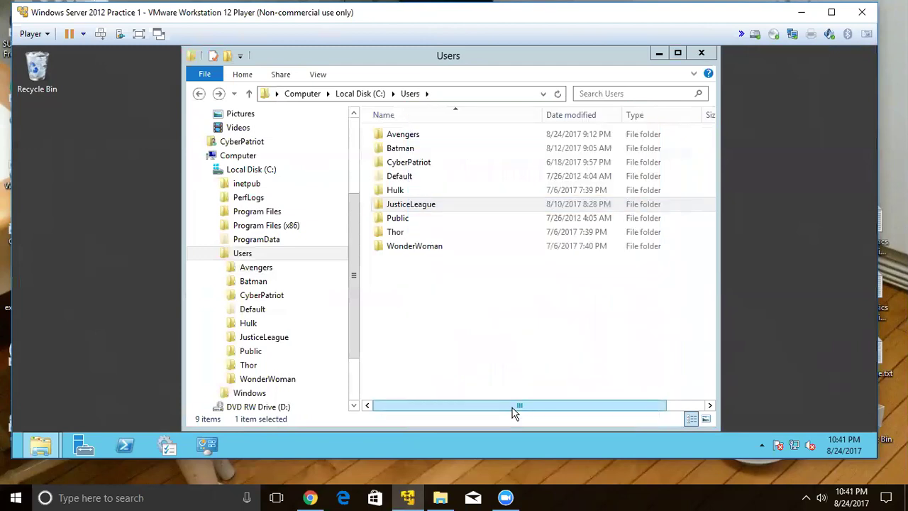
Check the permissions Batman and WonderWoman have on the BvS subfolder of JusticeLeague
double_click(426, 204)
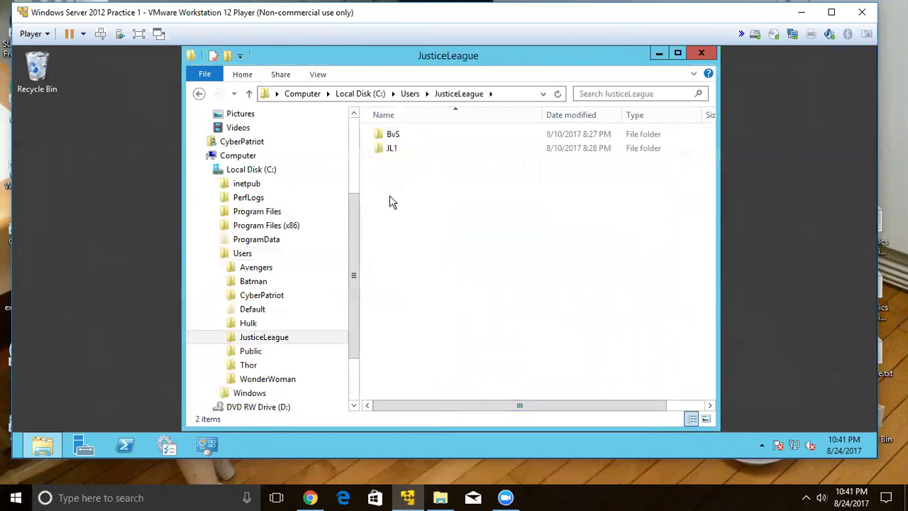
right_click(378, 138)
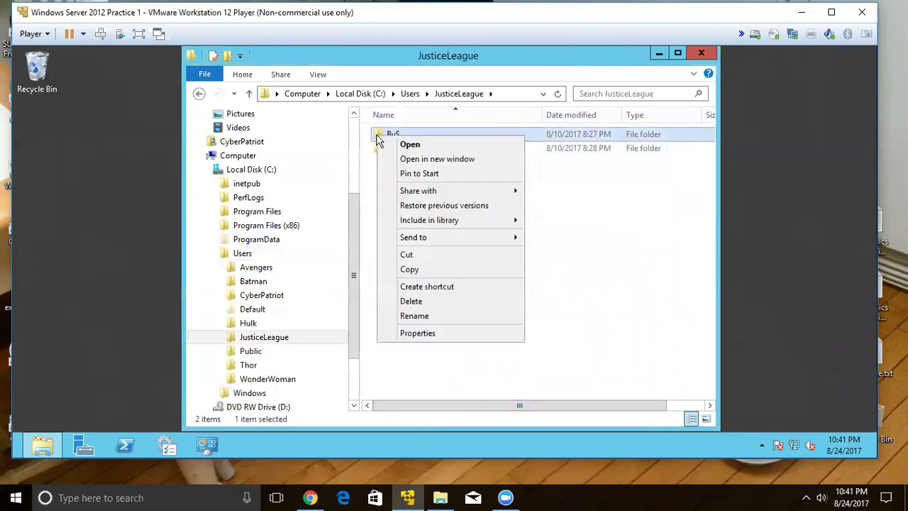
click(417, 333)
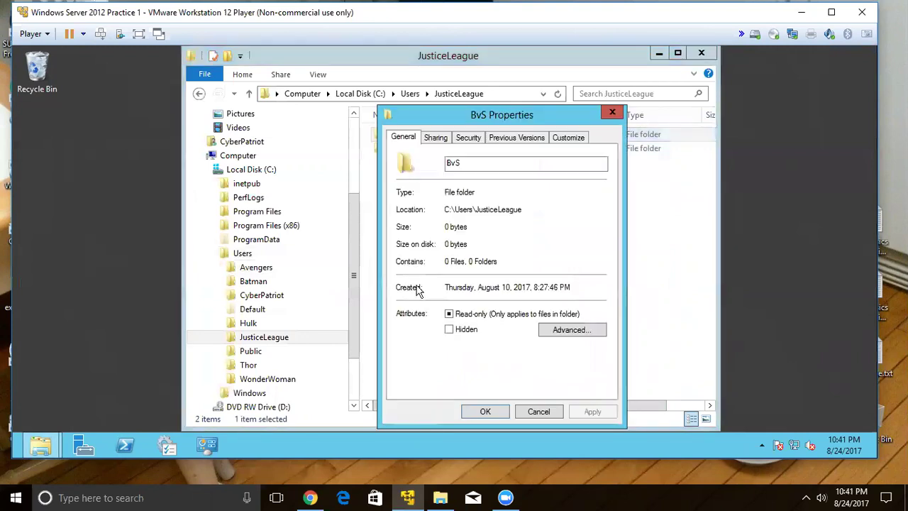
click(474, 138)
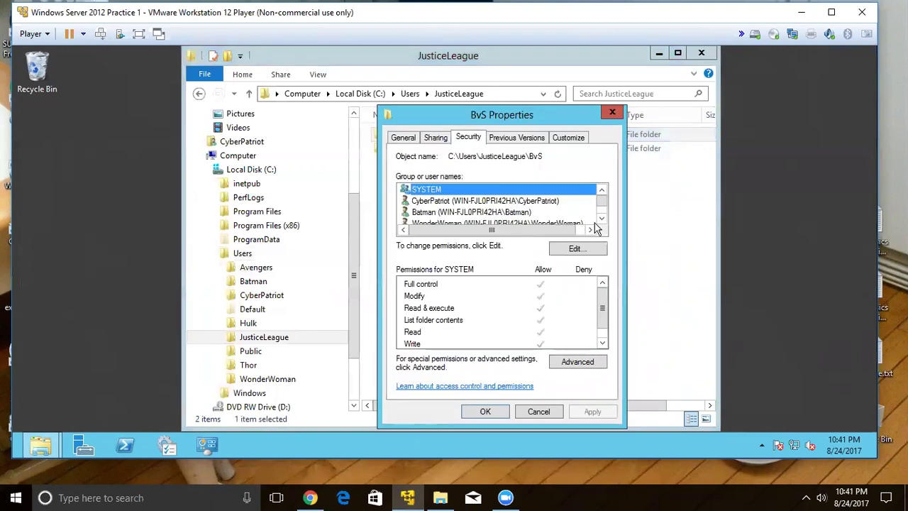
click(449, 214)
click(449, 224)
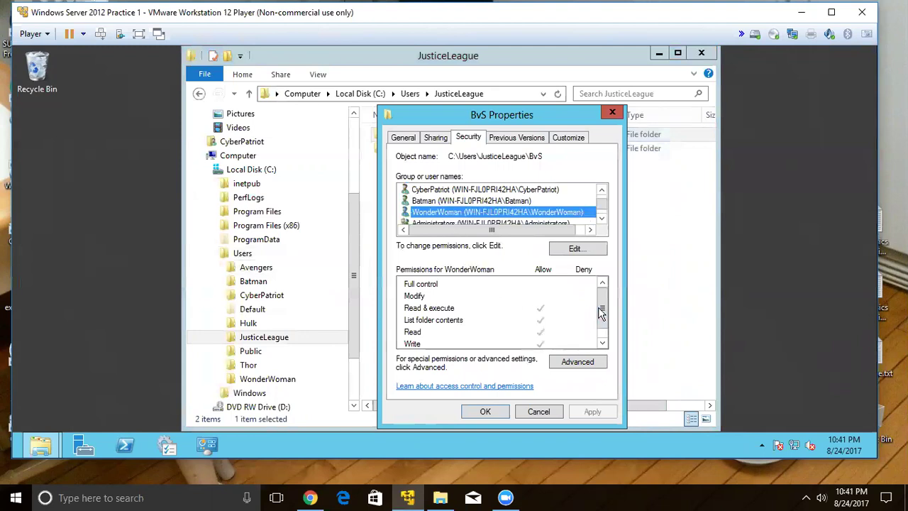
drag(602, 312, 601, 327)
click(541, 413)
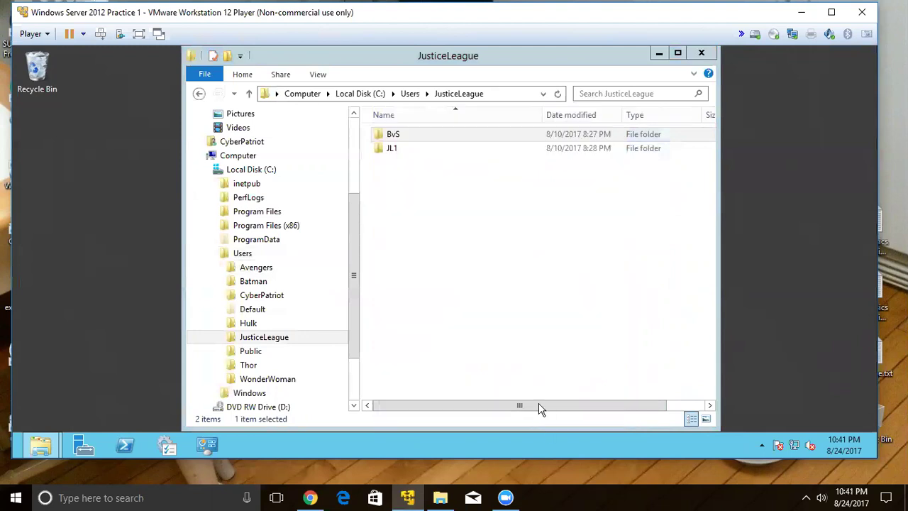
Check the permissions Administrators and WonderWoman have on the JL1 subfolder of JusticeLeague
right_click(381, 148)
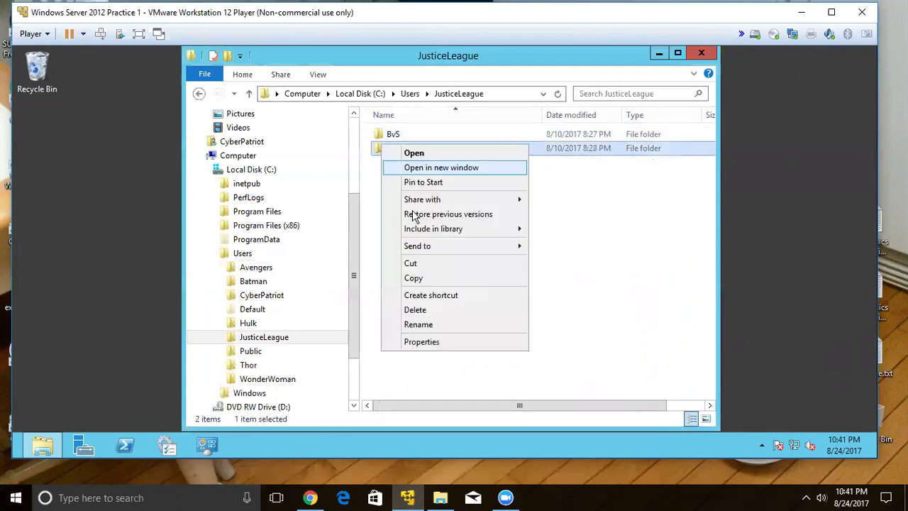
click(426, 342)
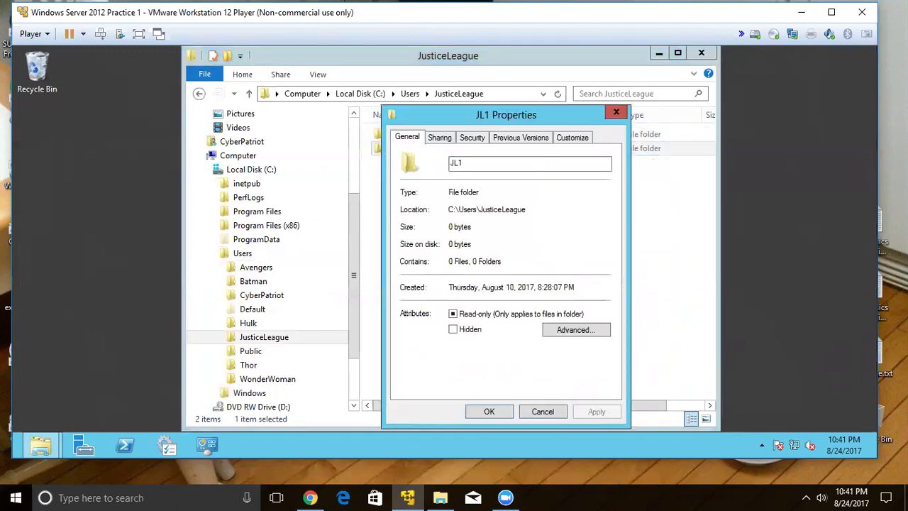
click(472, 138)
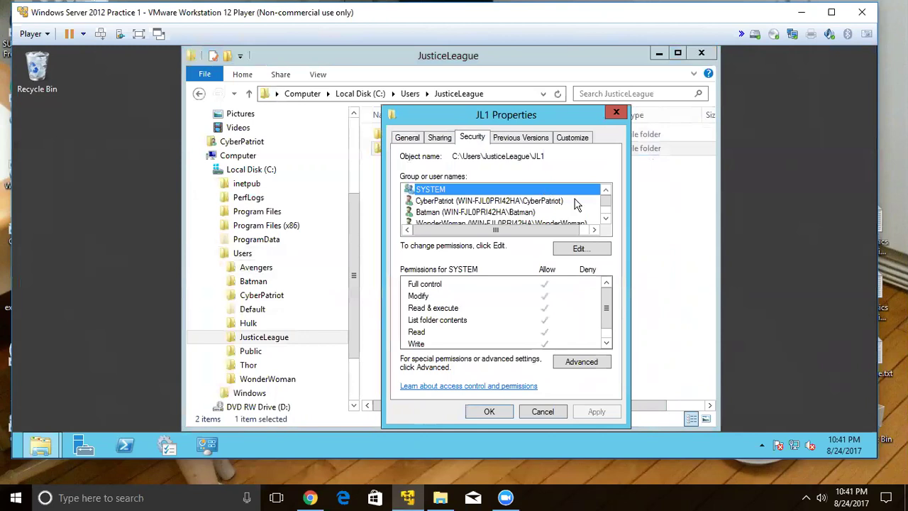
click(608, 220)
click(607, 220)
click(455, 215)
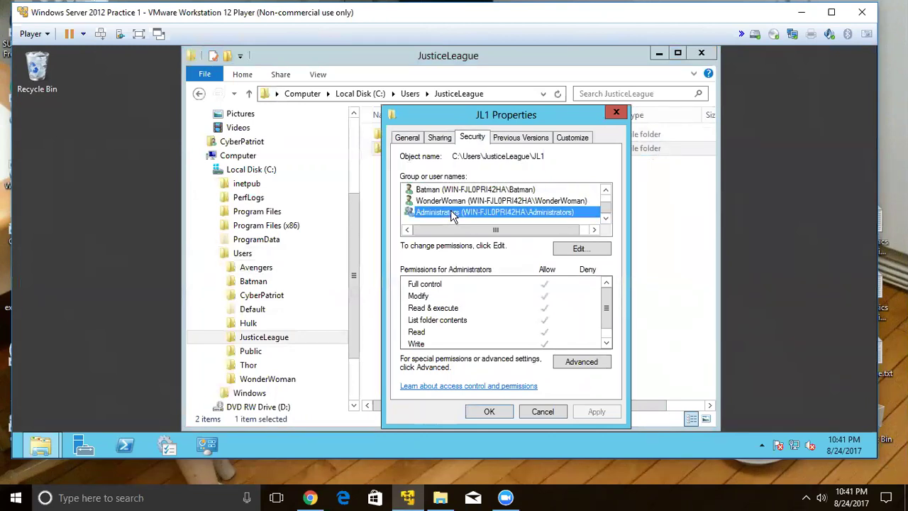
click(448, 203)
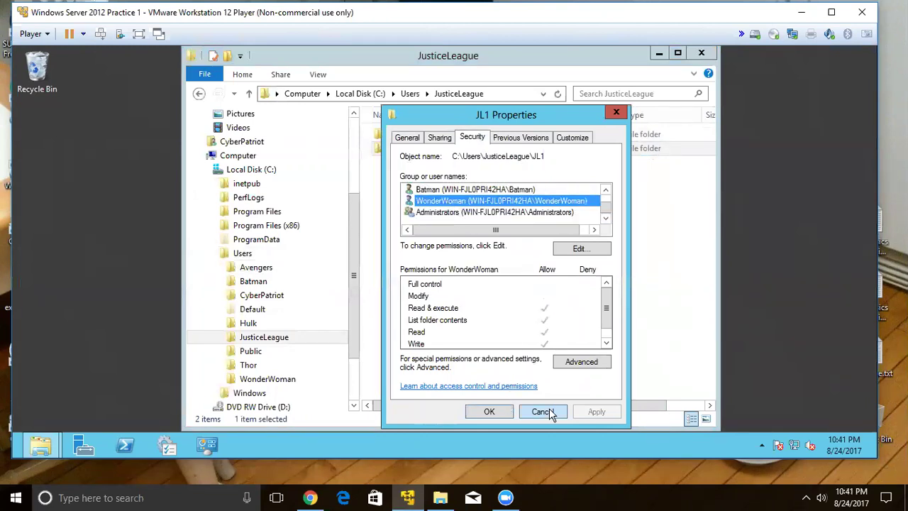
Disable inheritance on the JL1 folder, converting the inherited permissions into explicit ones, and confirm the advanced security settings
click(586, 363)
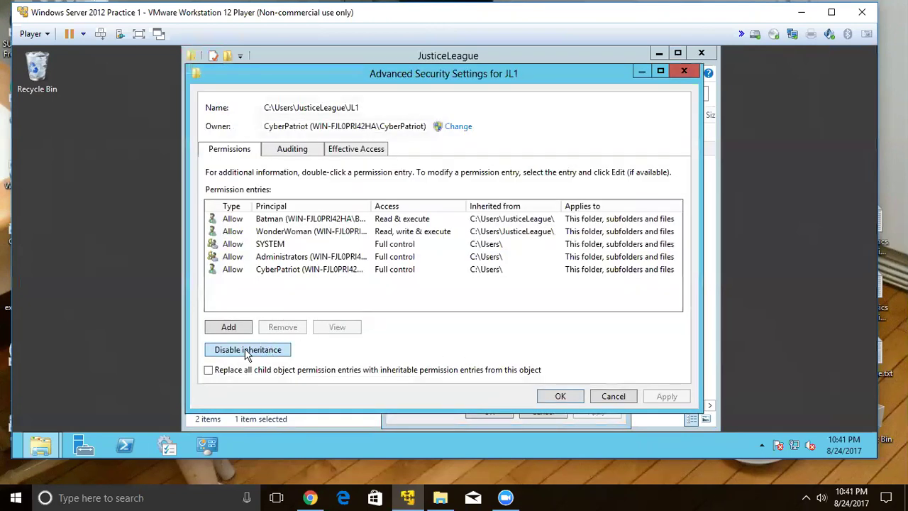
click(248, 349)
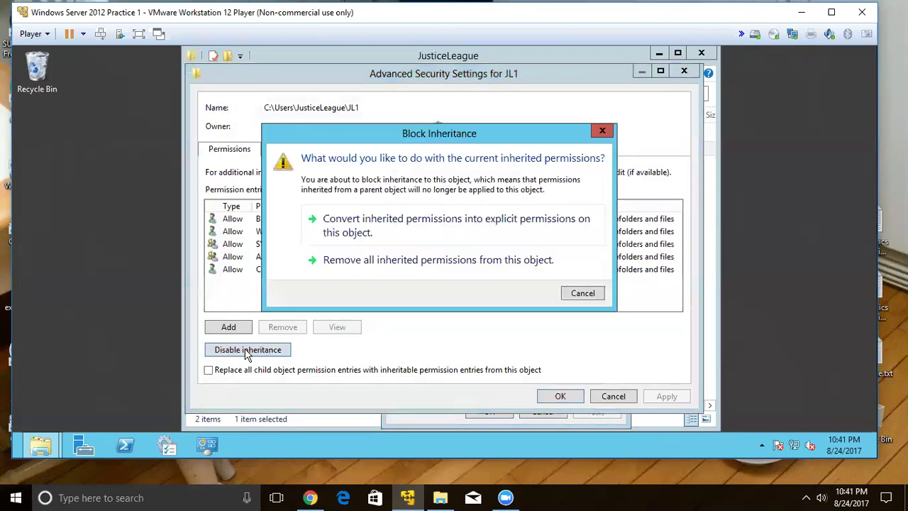
click(355, 233)
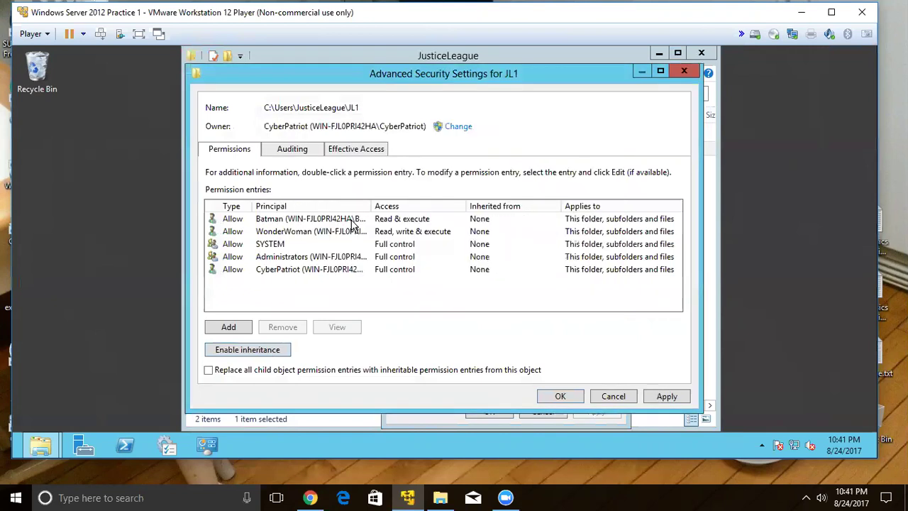
click(559, 397)
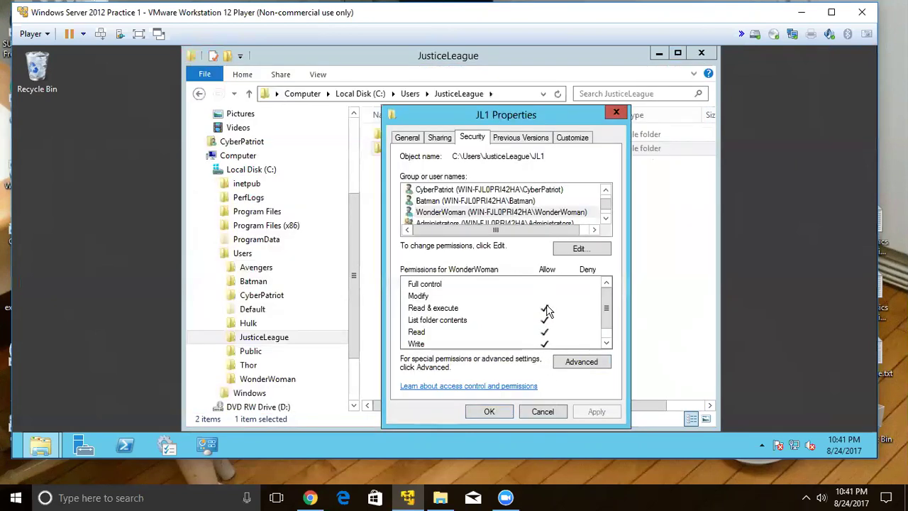
click(455, 212)
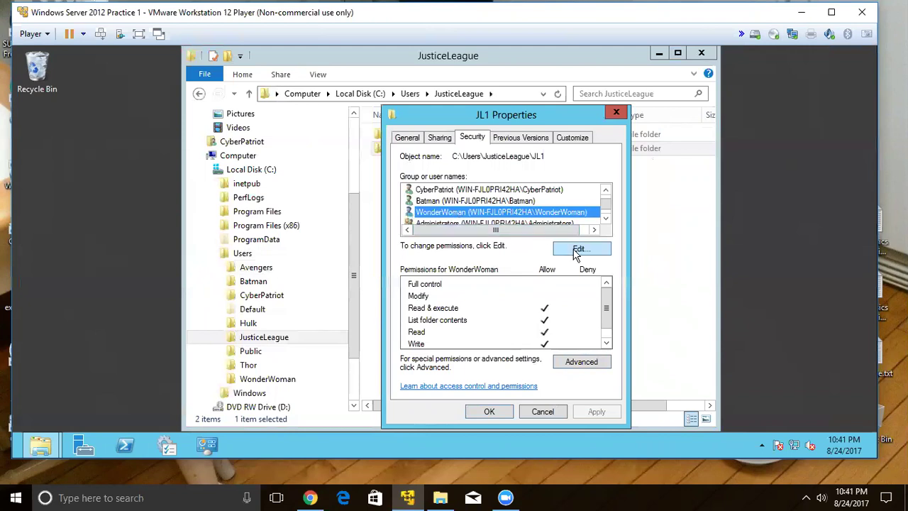
click(586, 249)
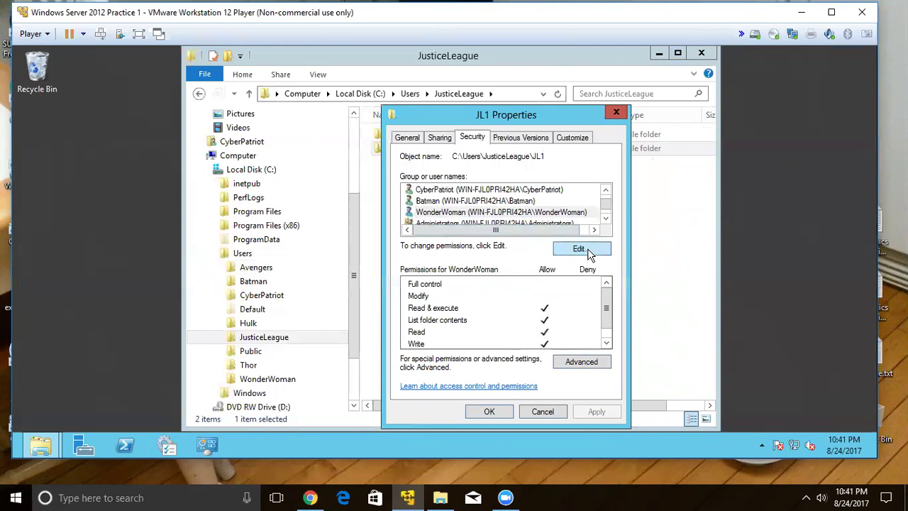
click(607, 286)
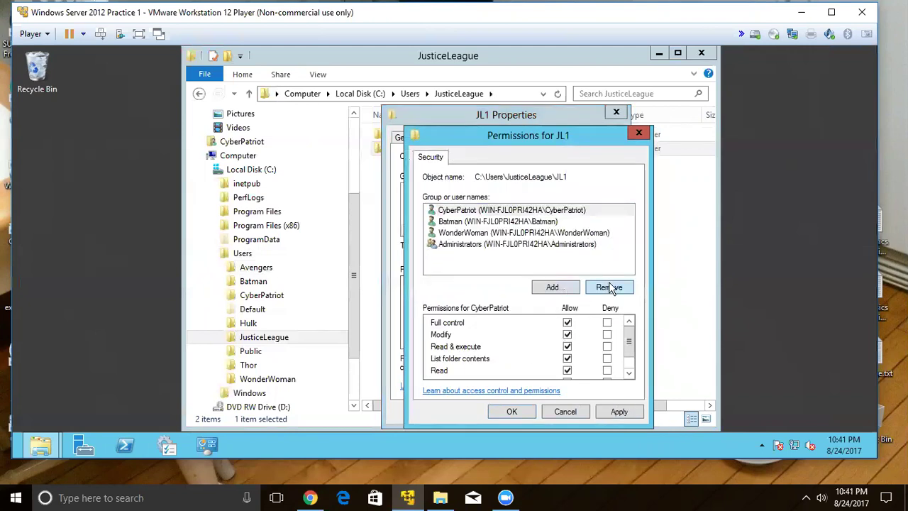
click(552, 410)
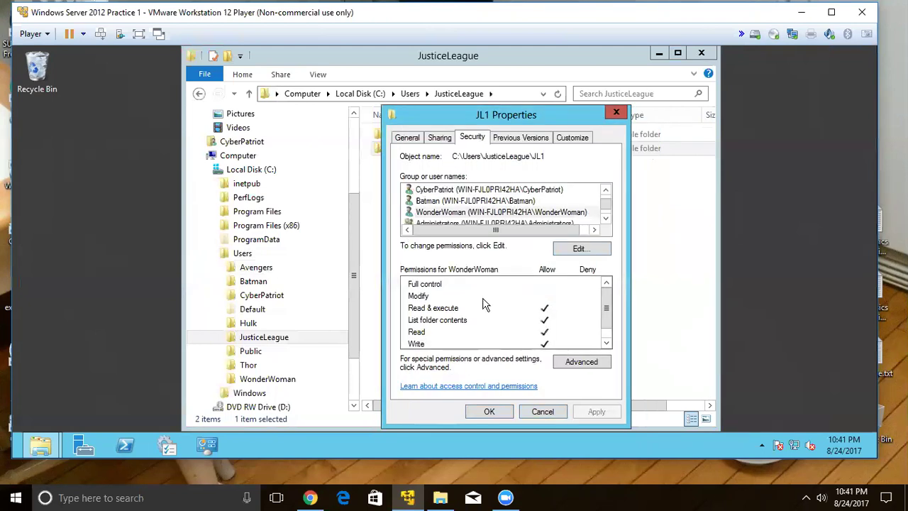
Try removing WonderWoman from the JL1 folder's permission list, discard the changes and close the folder's properties
click(578, 248)
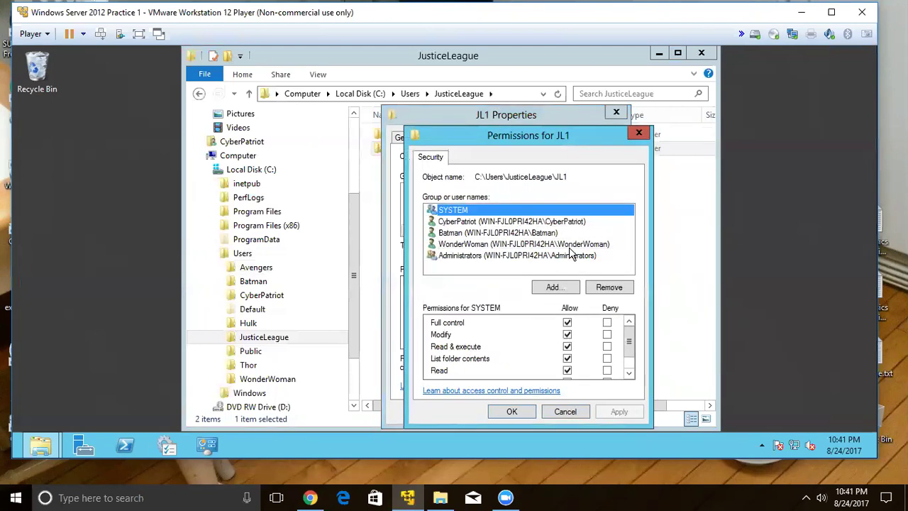
click(461, 244)
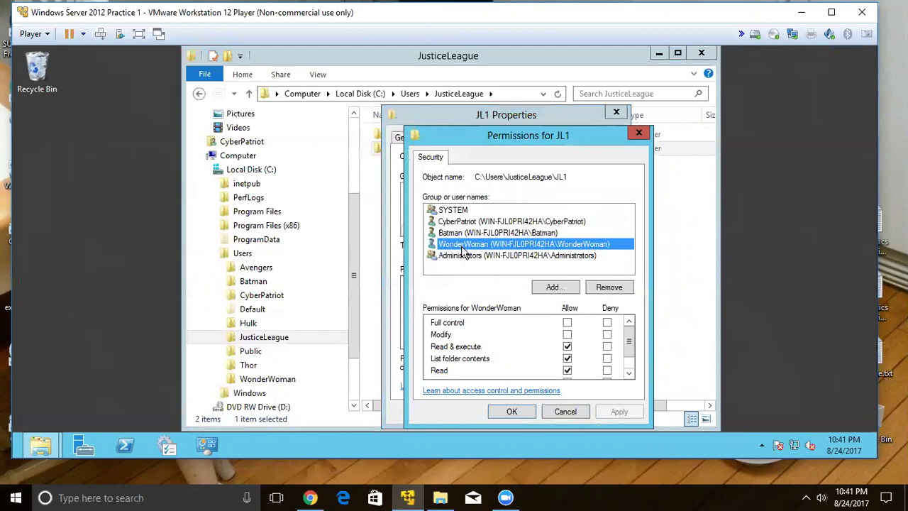
click(606, 288)
click(607, 288)
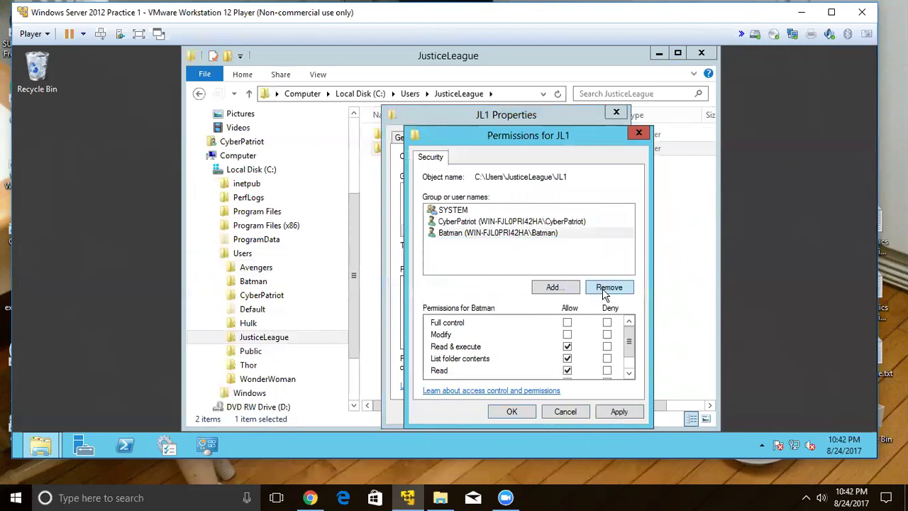
click(566, 412)
click(544, 413)
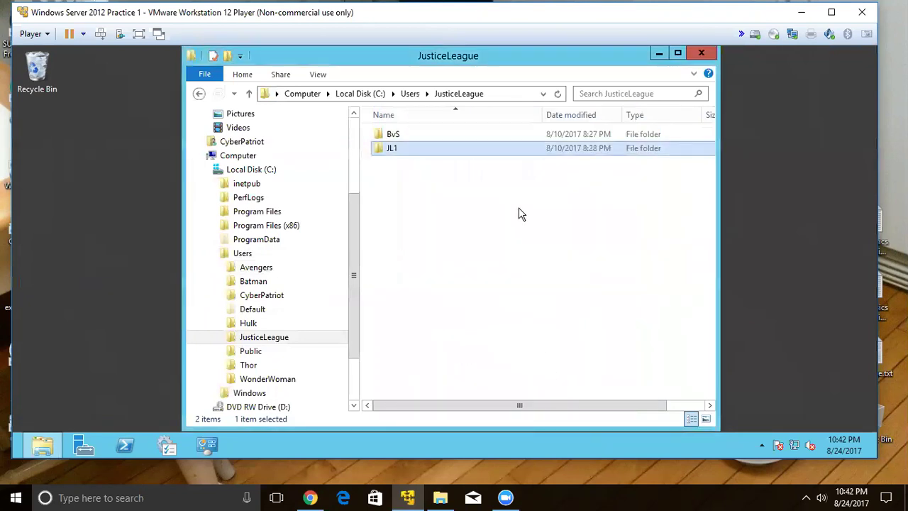